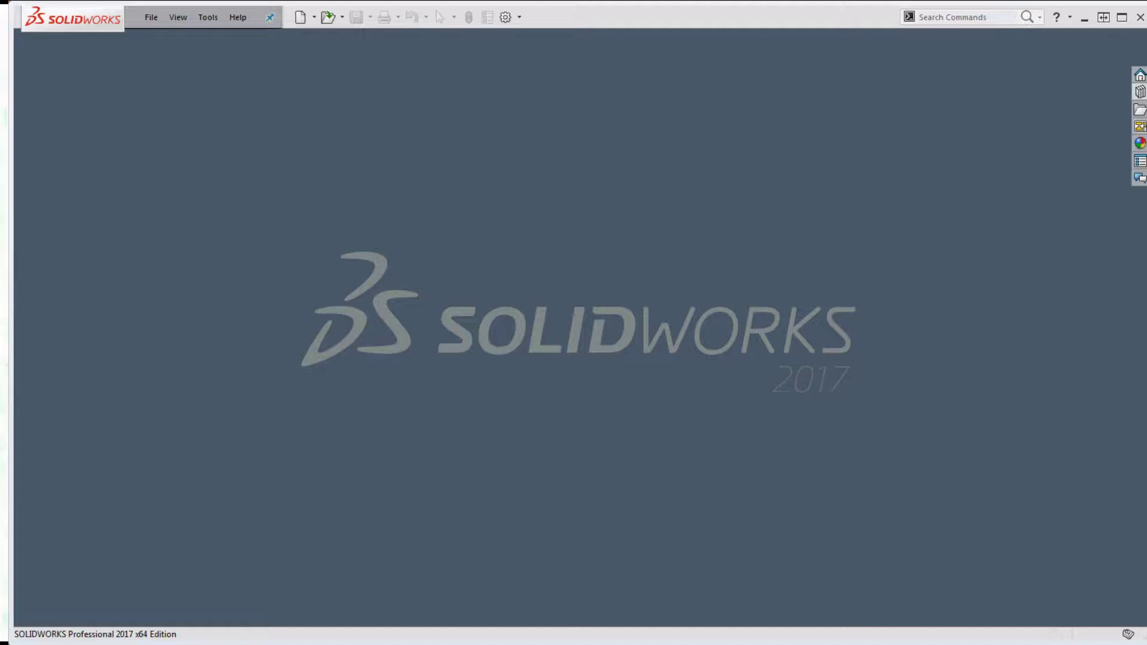
- Open 171021-Sarrus-16-Summary.SLDASM from the Week5 folder and suppress all missing components
{"action": "left_click_drag", "start_coordinate": [1146, 251], "coordinate": [777, 52]}
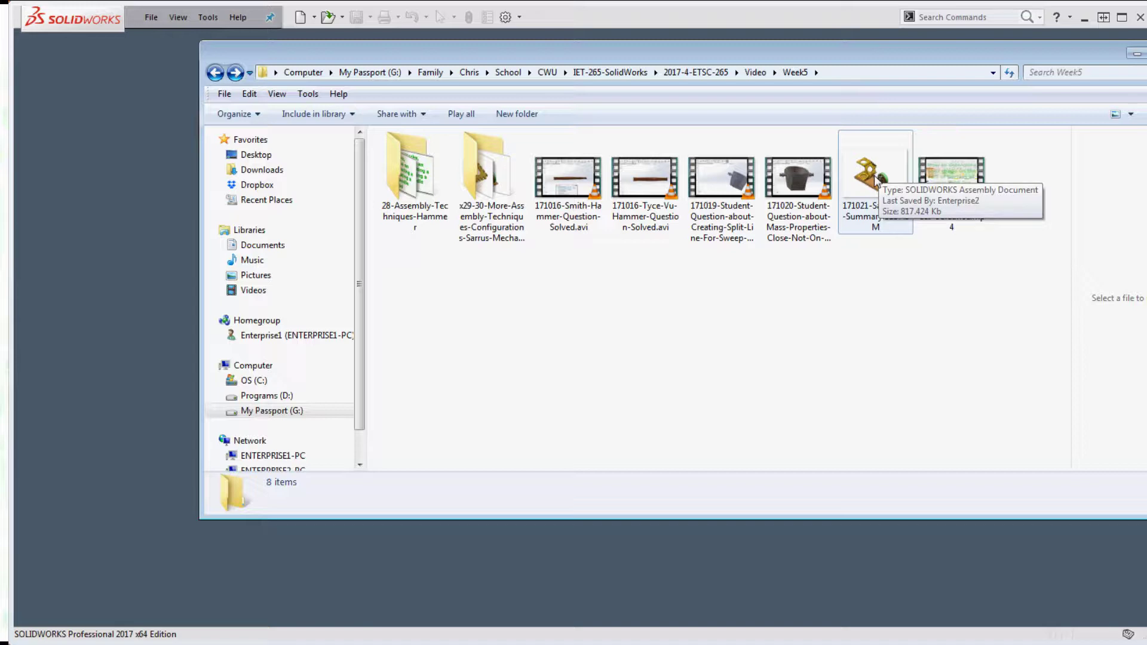
{"action": "left_click_drag", "start_coordinate": [875, 179], "coordinate": [153, 382]}
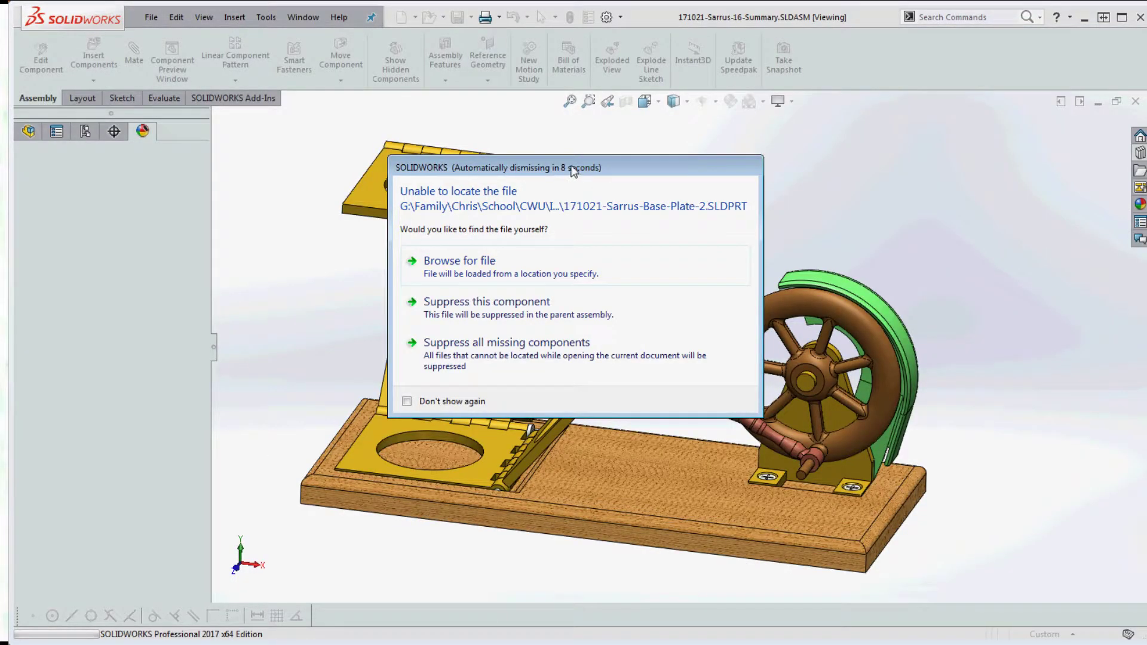
{"action": "left_click_drag", "start_coordinate": [574, 167], "coordinate": [542, 157]}
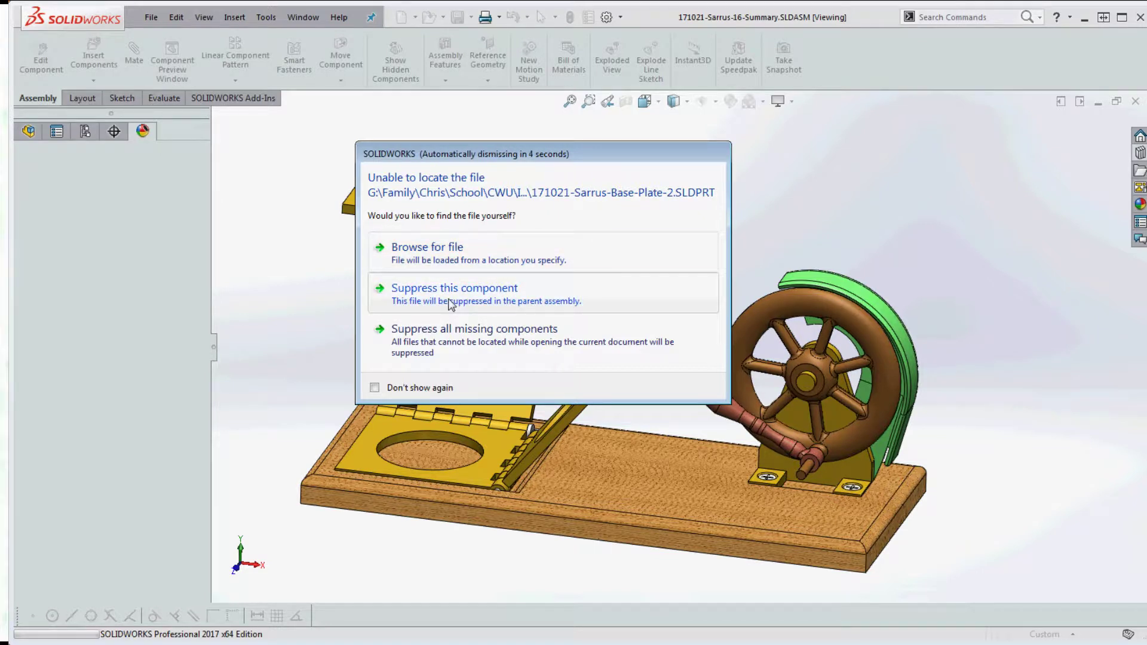
{"action": "left_click", "coordinate": [443, 343]}
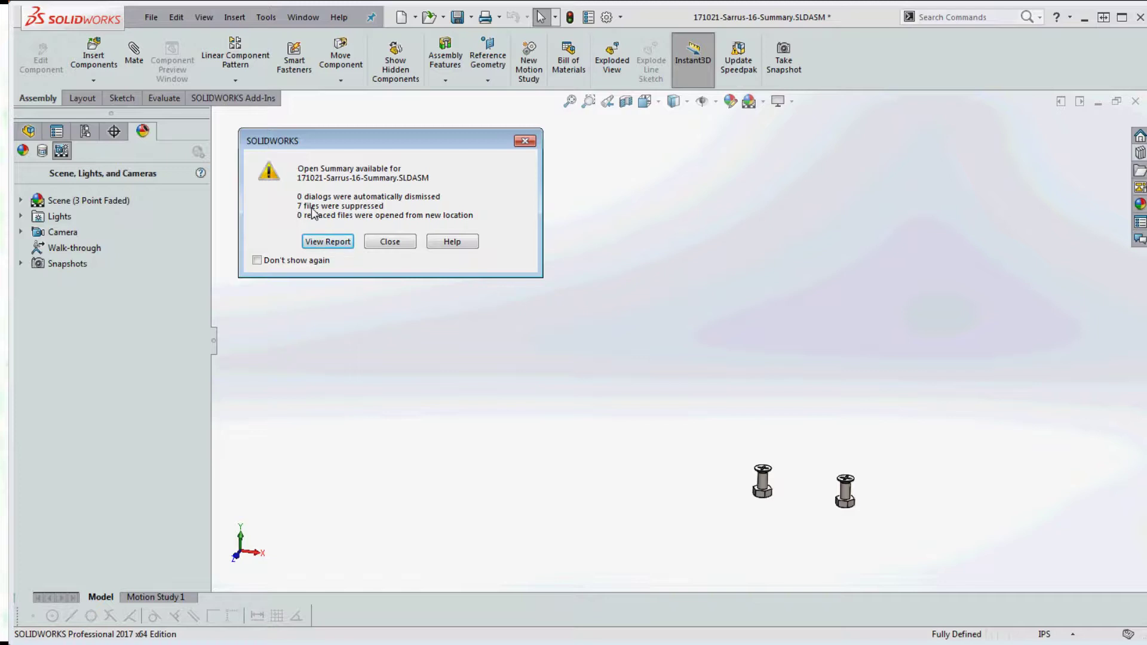
- Dismiss the open summary and examine the hinge plate and pin components' errors in the assembly tree
{"action": "left_click", "coordinate": [390, 243]}
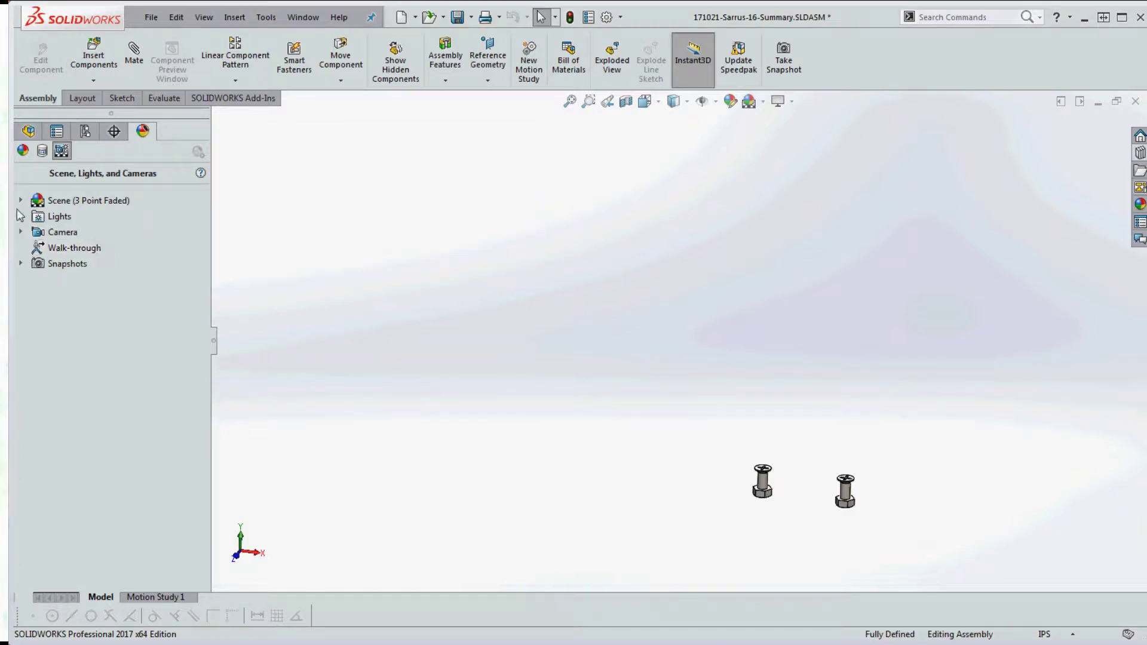
{"action": "left_click", "coordinate": [29, 131]}
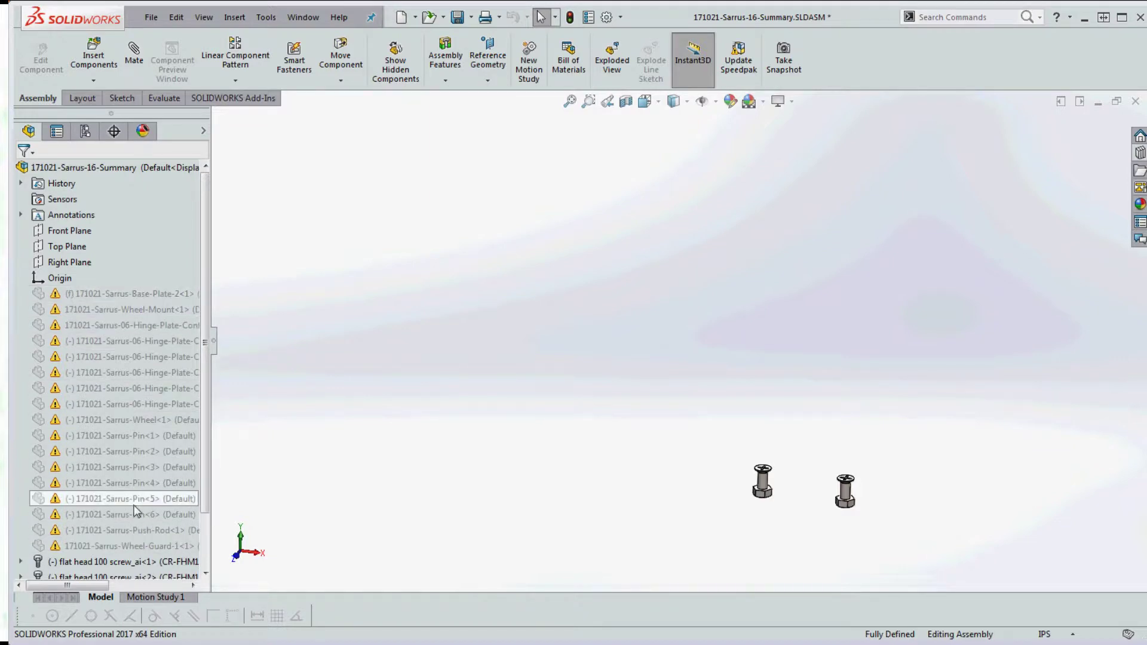
{"action": "mouse_move", "coordinate": [135, 360]}
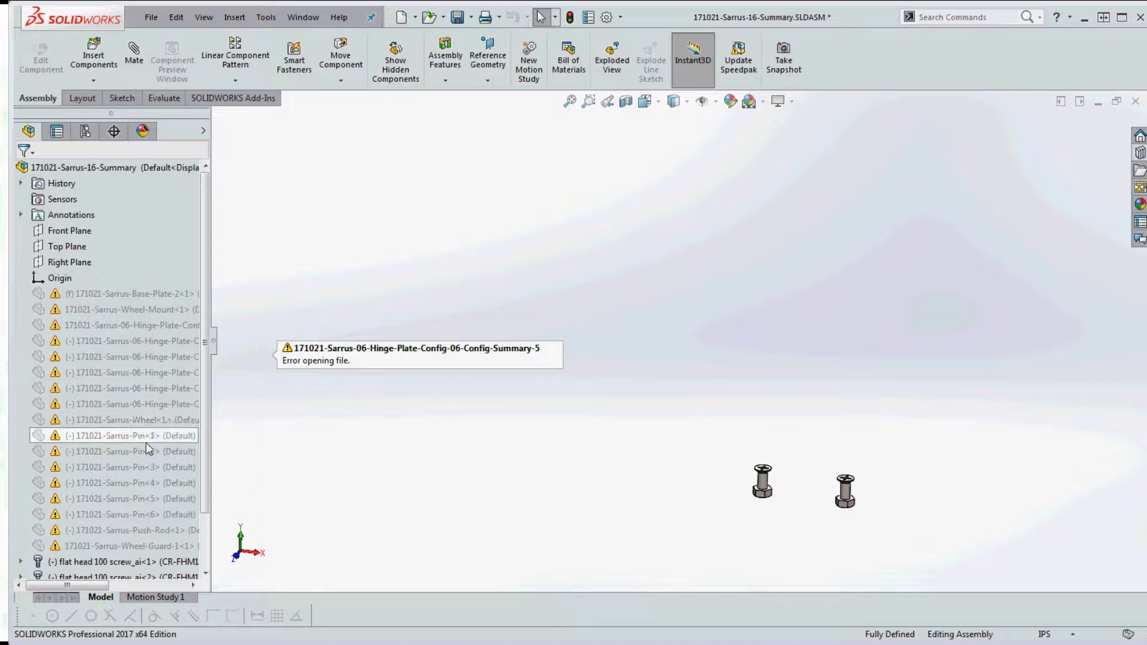
{"action": "mouse_move", "coordinate": [146, 454]}
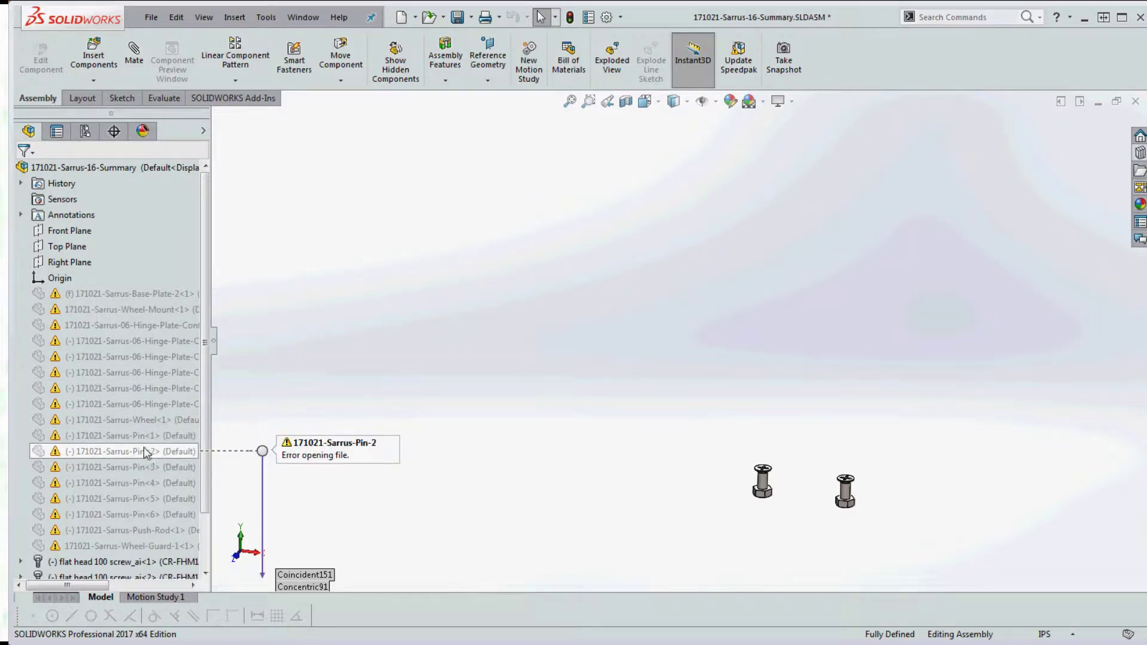
{"action": "mouse_move", "coordinate": [106, 371]}
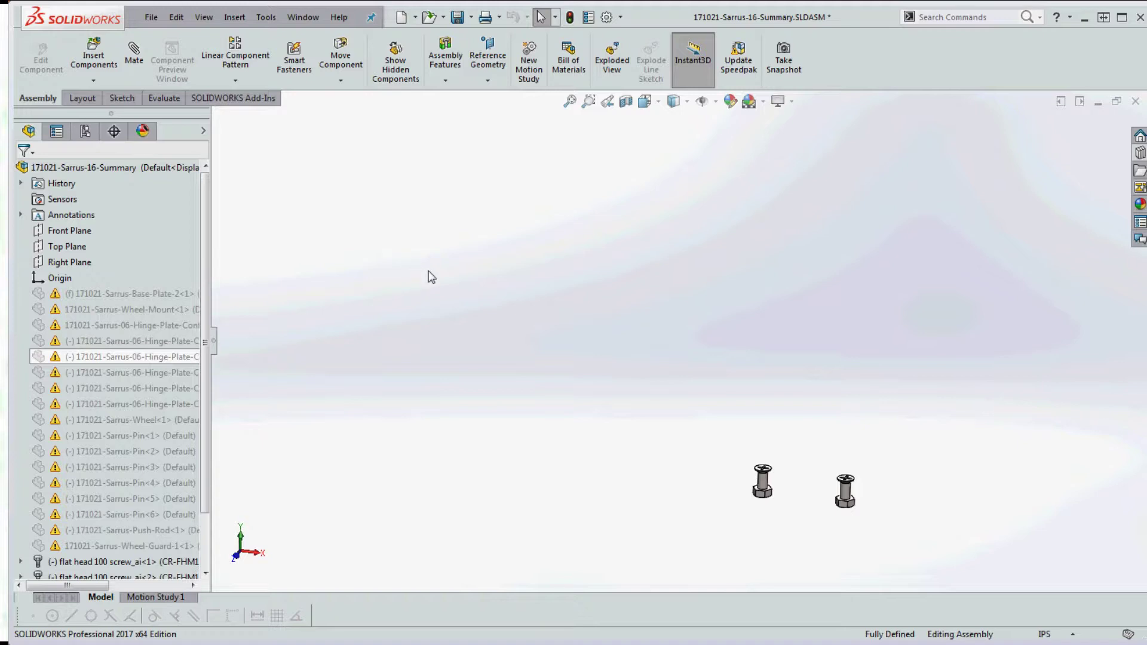
- Close the incomplete assembly and open 171021-Sarrus-16-Summary.SLDASM from the x29-30-More-Assembly-Techniques-Configurations-Sarrus-Mechanism folder
{"action": "left_click", "coordinate": [1136, 101]}
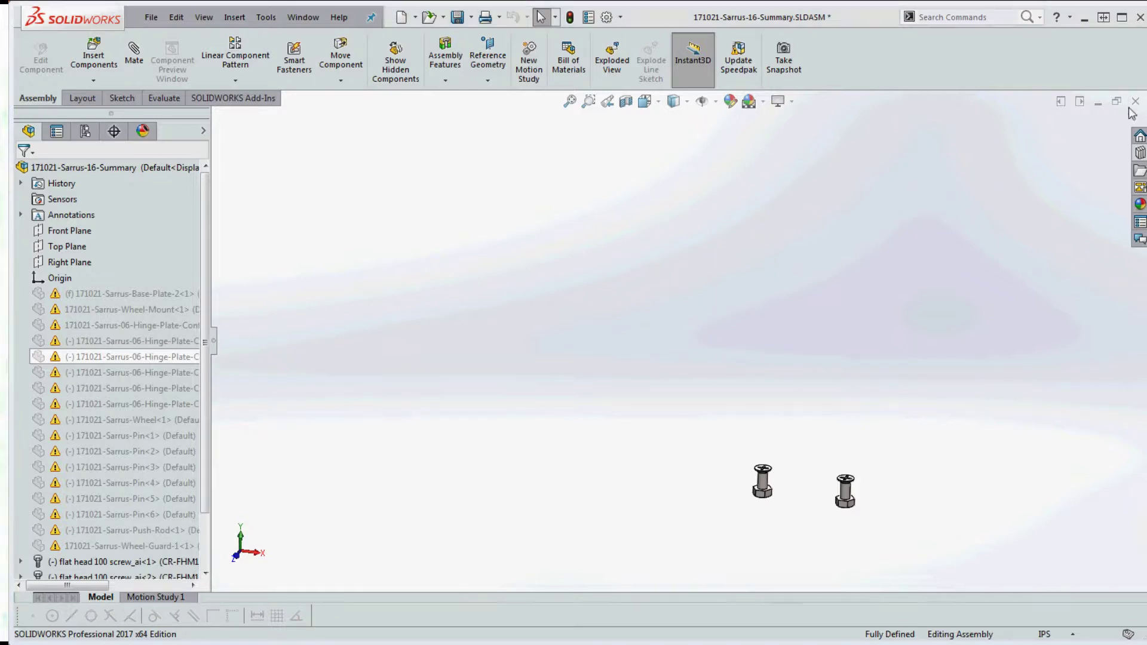
{"action": "left_click", "coordinate": [551, 346]}
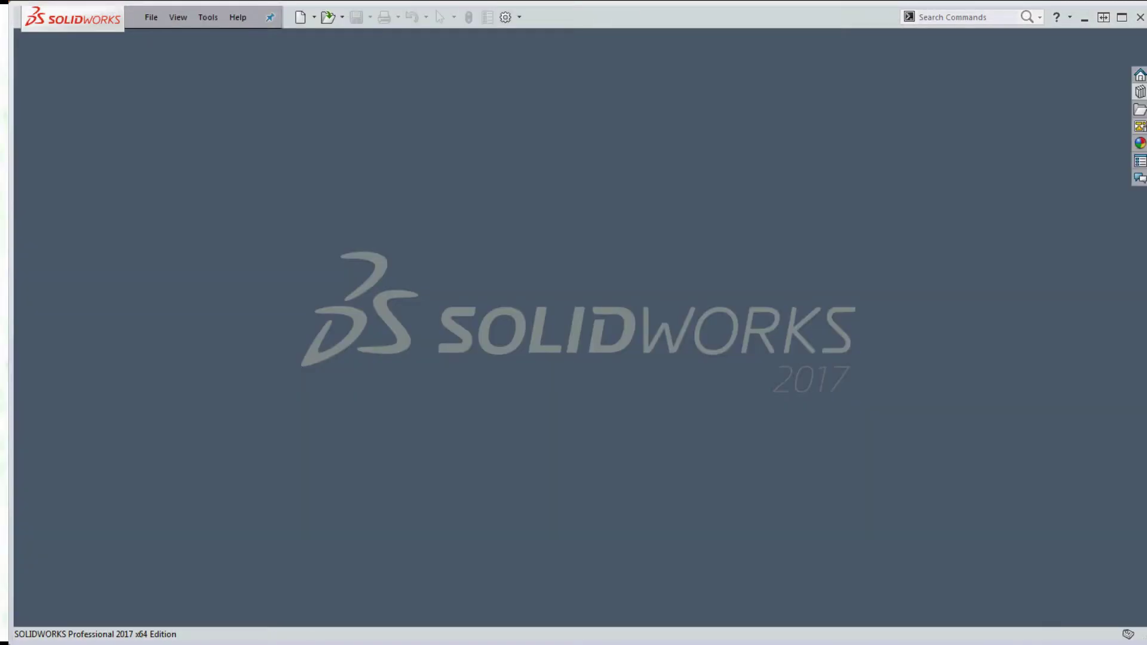
{"action": "key", "text": "ctrl+o"}
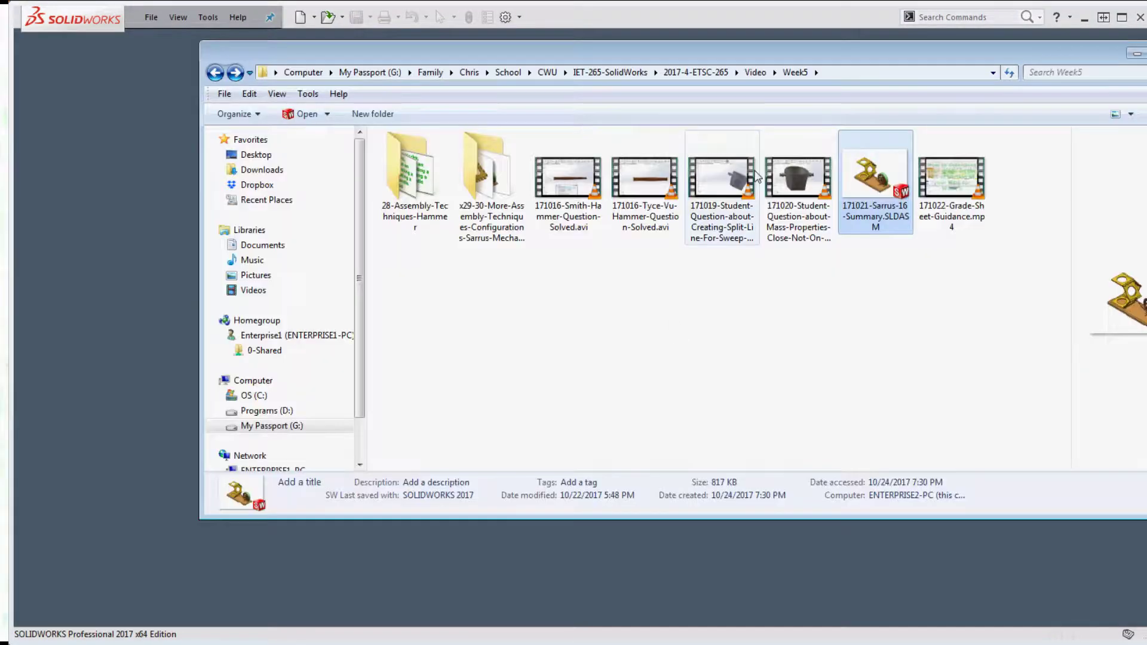
{"action": "key", "text": "Return"}
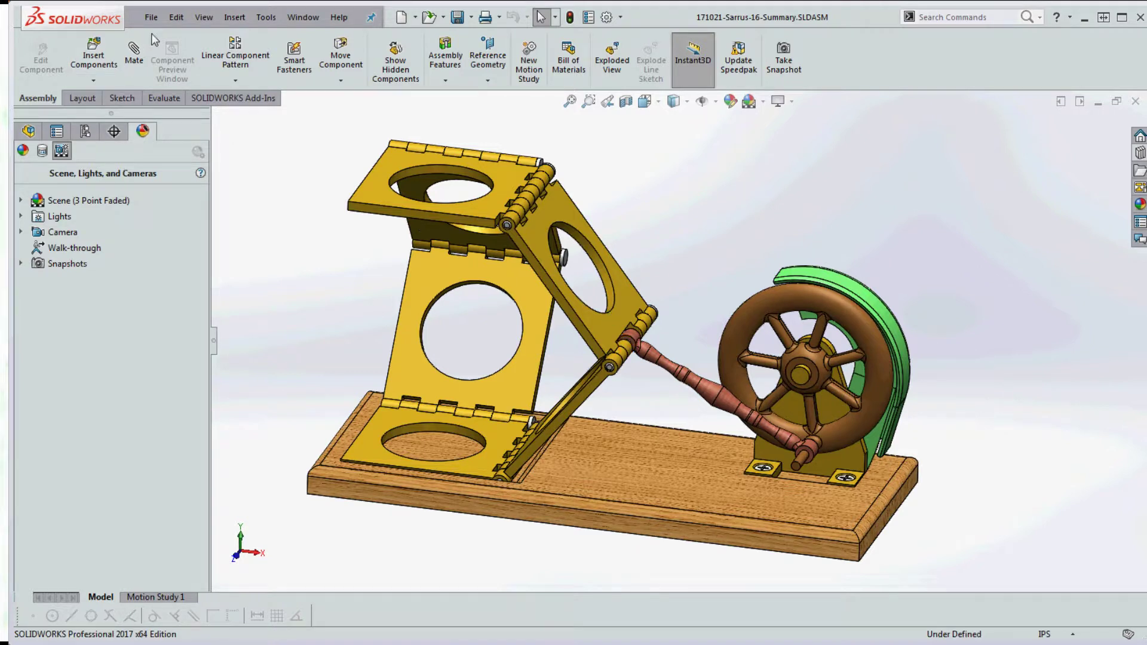
- Start Pack and Go for the assembly, with simulation results included and the files in nested view
{"action": "left_click", "coordinate": [151, 17]}
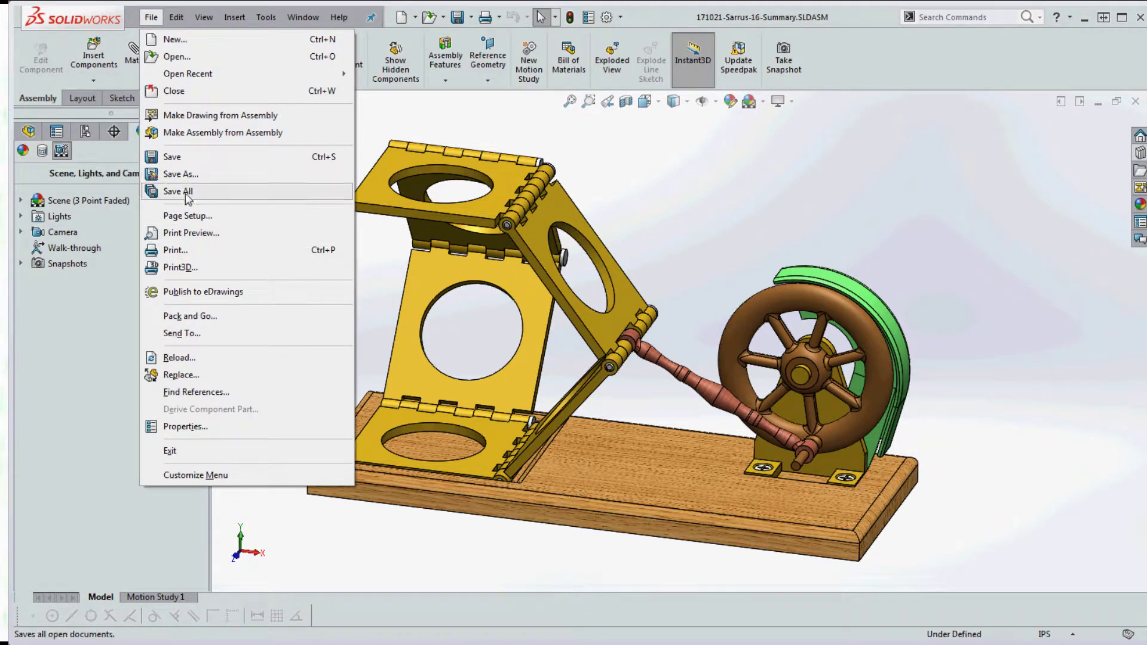
{"action": "left_click", "coordinate": [206, 315]}
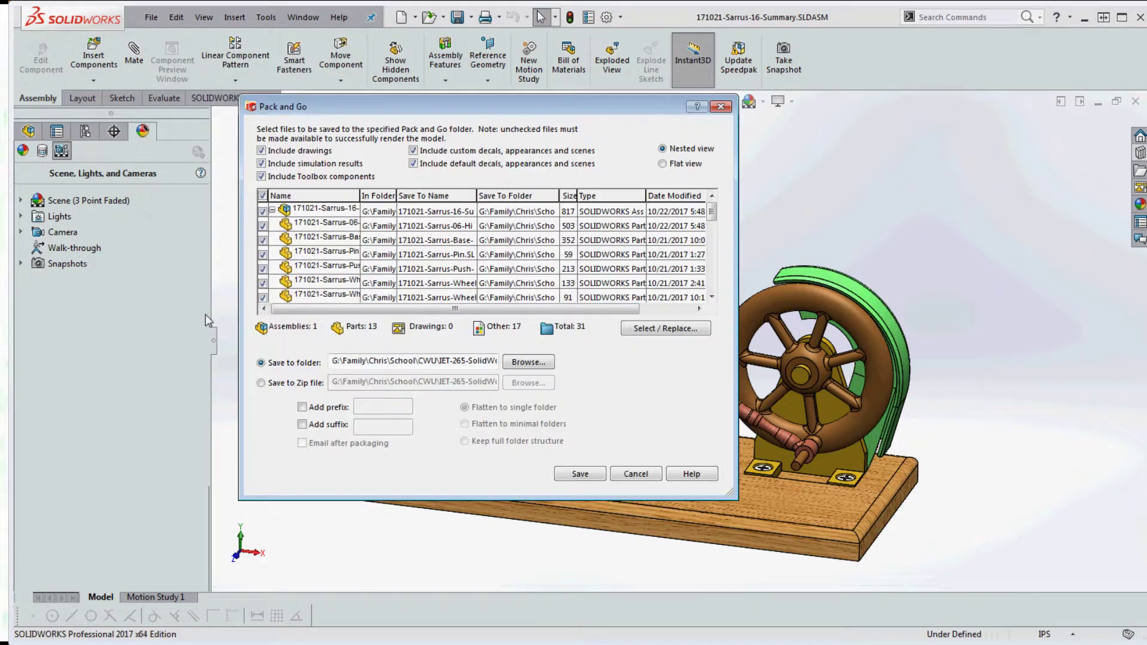
{"action": "left_click", "coordinate": [261, 164]}
{"action": "left_click", "coordinate": [262, 164]}
{"action": "left_click", "coordinate": [263, 165]}
{"action": "left_click", "coordinate": [662, 163]}
{"action": "left_click", "coordinate": [662, 149]}
- Review the Pack and Go file list without Toolbox components, and include them again
{"action": "left_click_drag", "start_coordinate": [712, 216], "coordinate": [716, 252]}
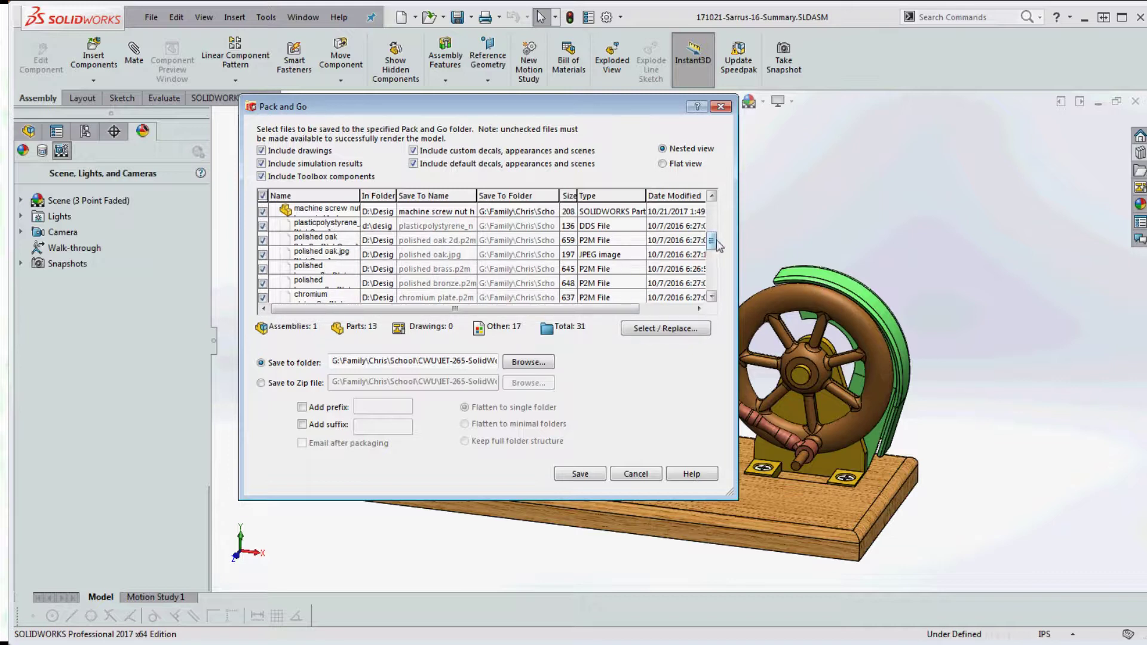
{"action": "mouse_move", "coordinate": [712, 242]}
{"action": "left_mouse_down"}
{"action": "mouse_move", "coordinate": [715, 289]}
{"action": "mouse_move", "coordinate": [712, 240]}
{"action": "left_mouse_up"}
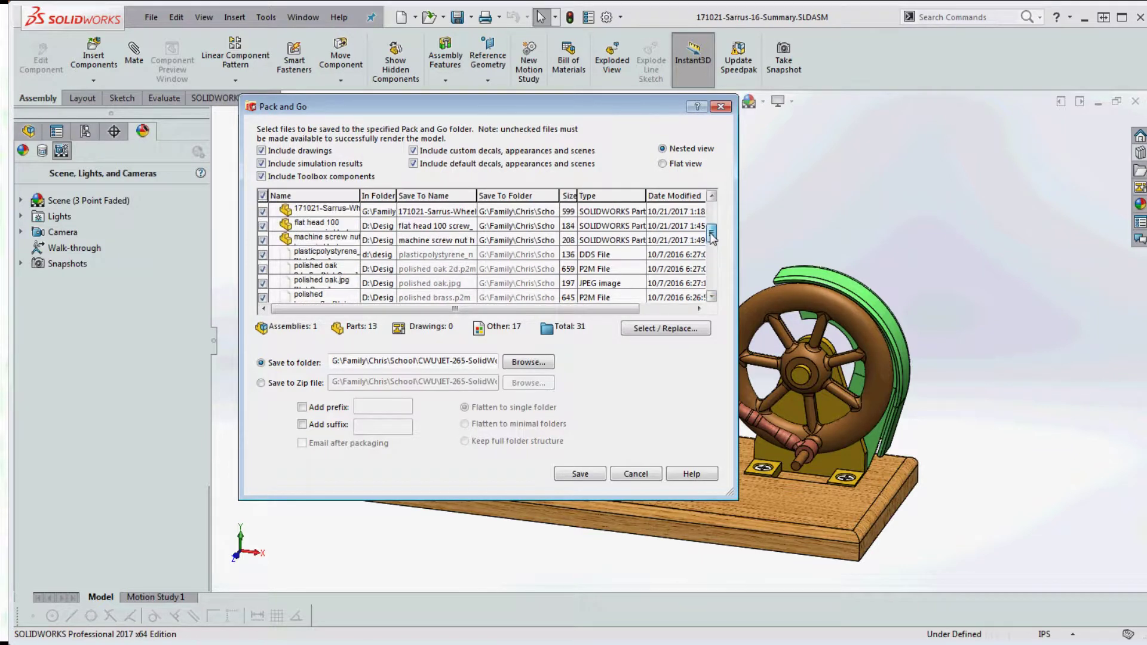
{"action": "left_click_drag", "start_coordinate": [712, 238], "coordinate": [713, 228]}
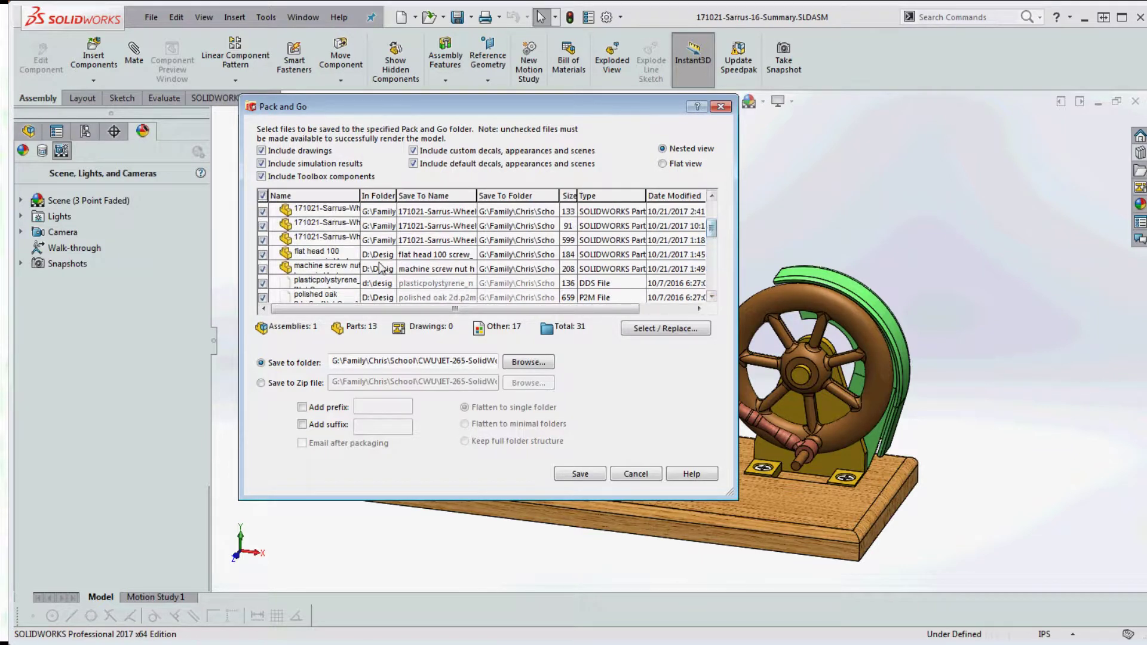
{"action": "left_click", "coordinate": [261, 177]}
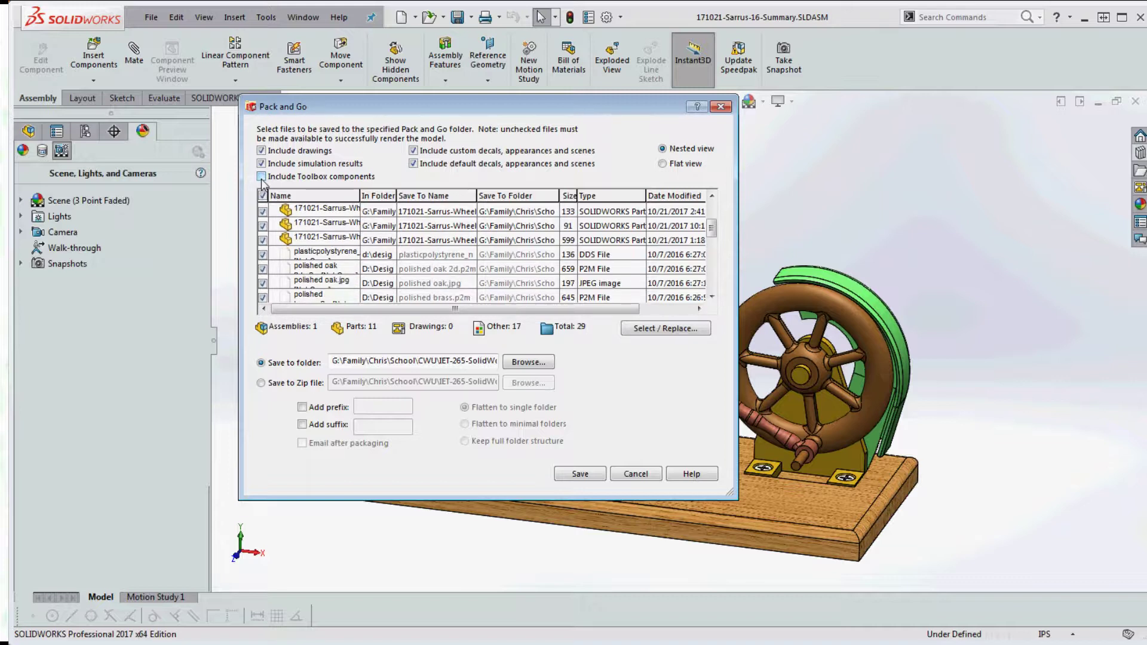
{"action": "left_click", "coordinate": [261, 177]}
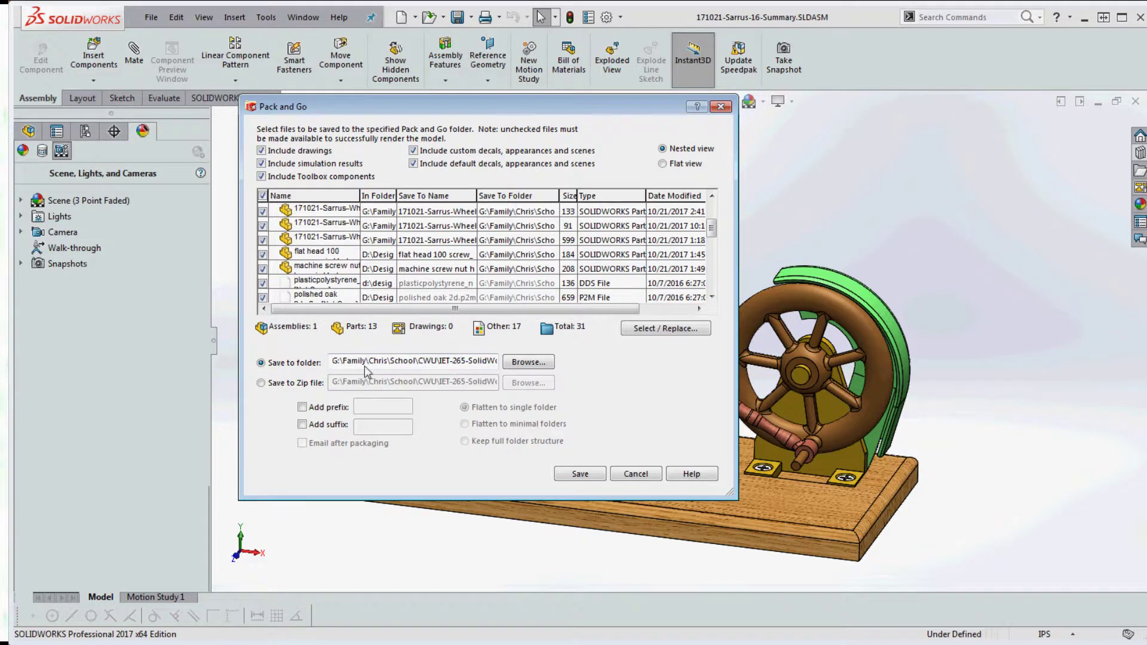
- Set Pack and Go to save to a Zip file named Sarrus-Mechanism on the Desktop
{"action": "left_click", "coordinate": [262, 384]}
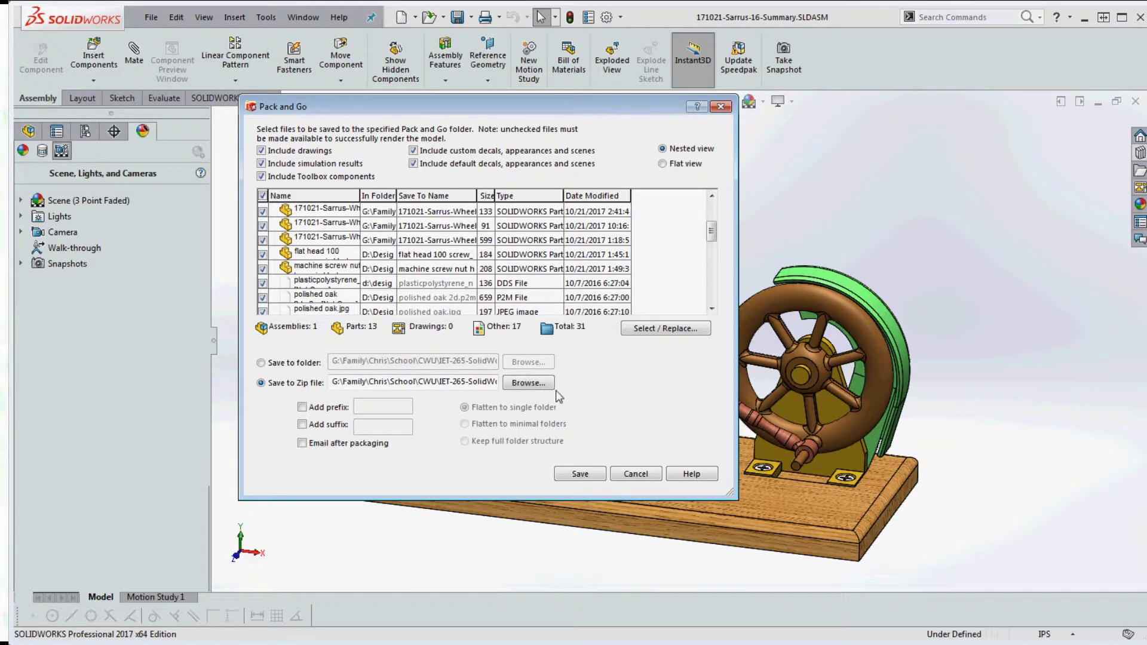
{"action": "left_click", "coordinate": [529, 383]}
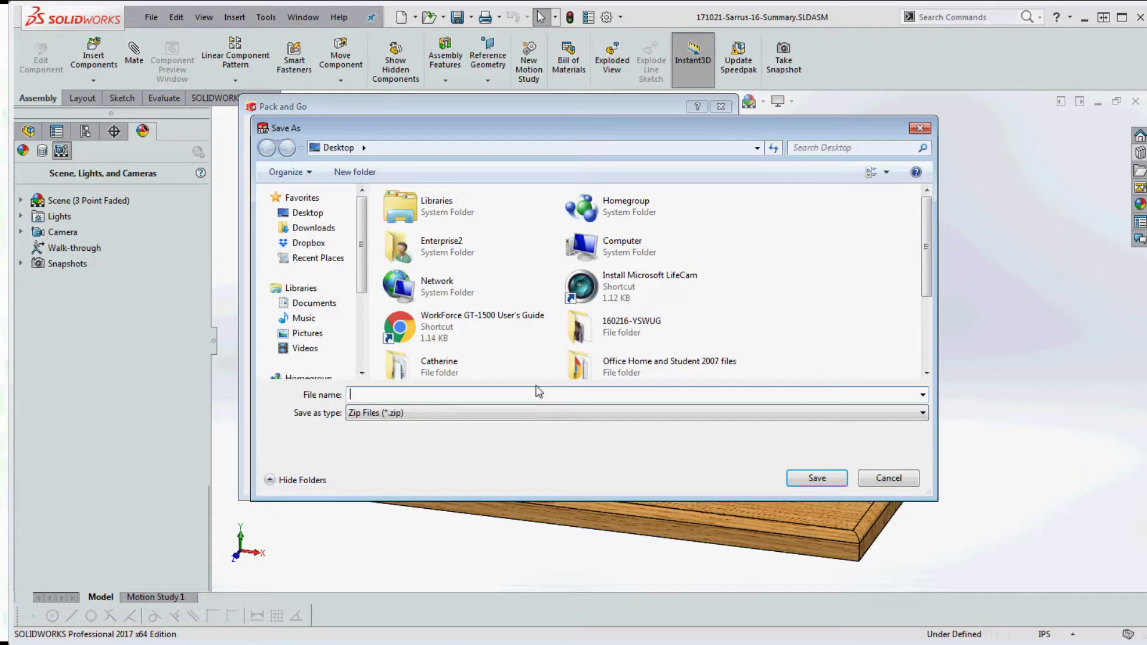
{"action": "left_click", "coordinate": [306, 214]}
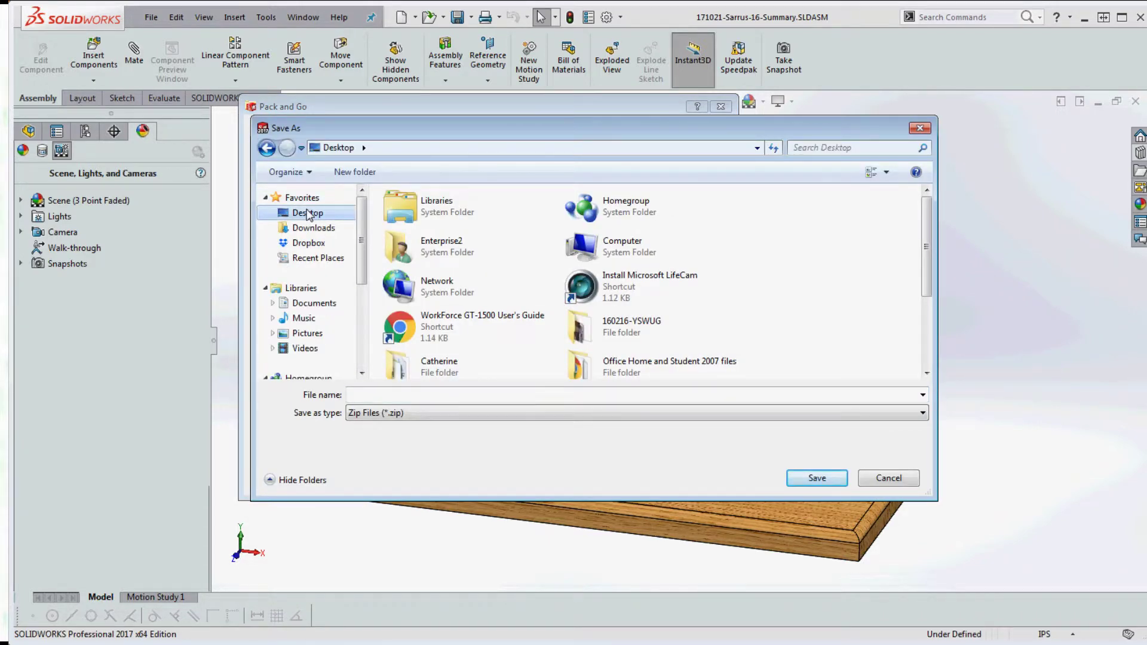
{"action": "left_click", "coordinate": [373, 393]}
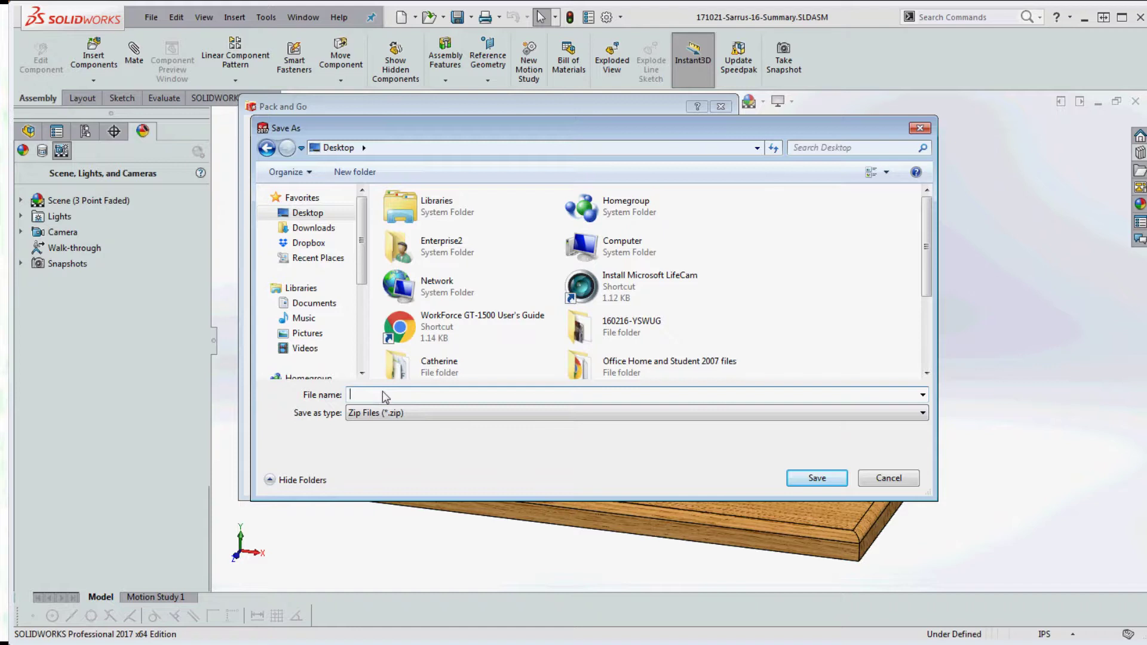
{"action": "type", "text": "Sarrus-Mechanism"}
{"action": "left_click", "coordinate": [838, 478]}
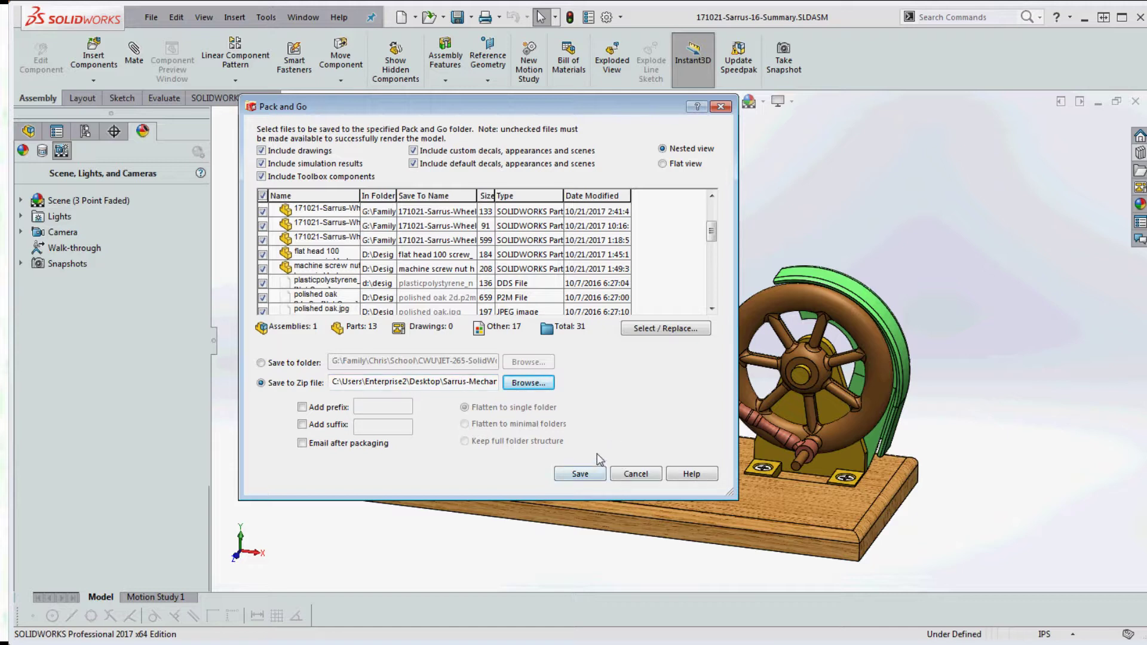
- Add the prefix 171025 and the suffix October to the packed file names, and save the package
{"action": "left_click", "coordinate": [302, 407]}
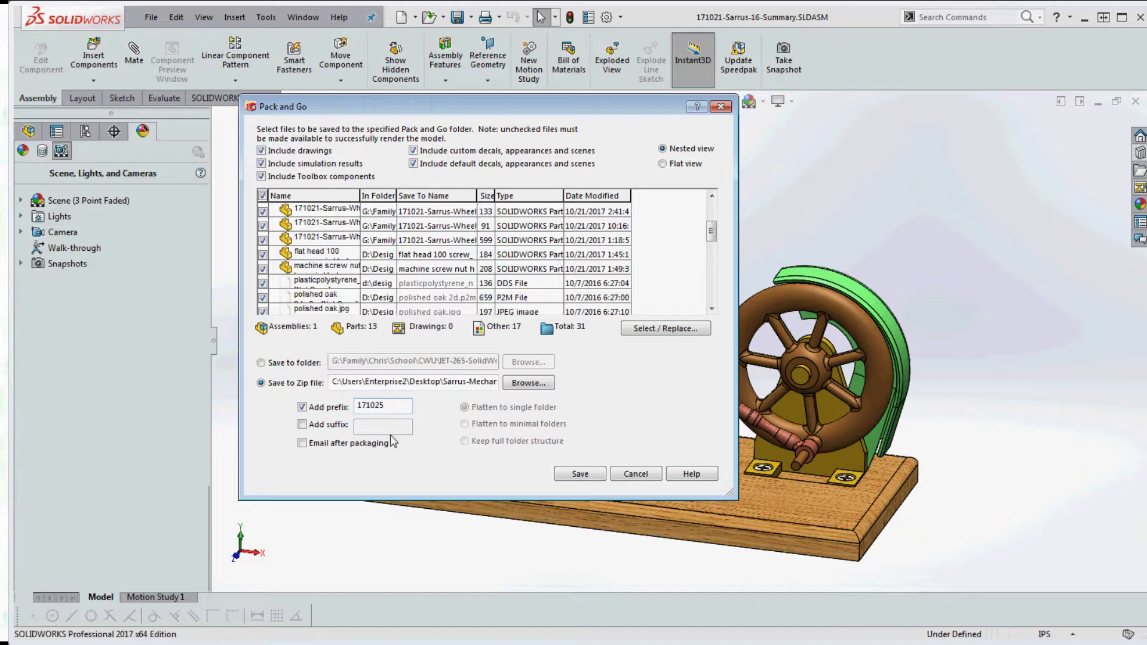
{"action": "left_click", "coordinate": [317, 426]}
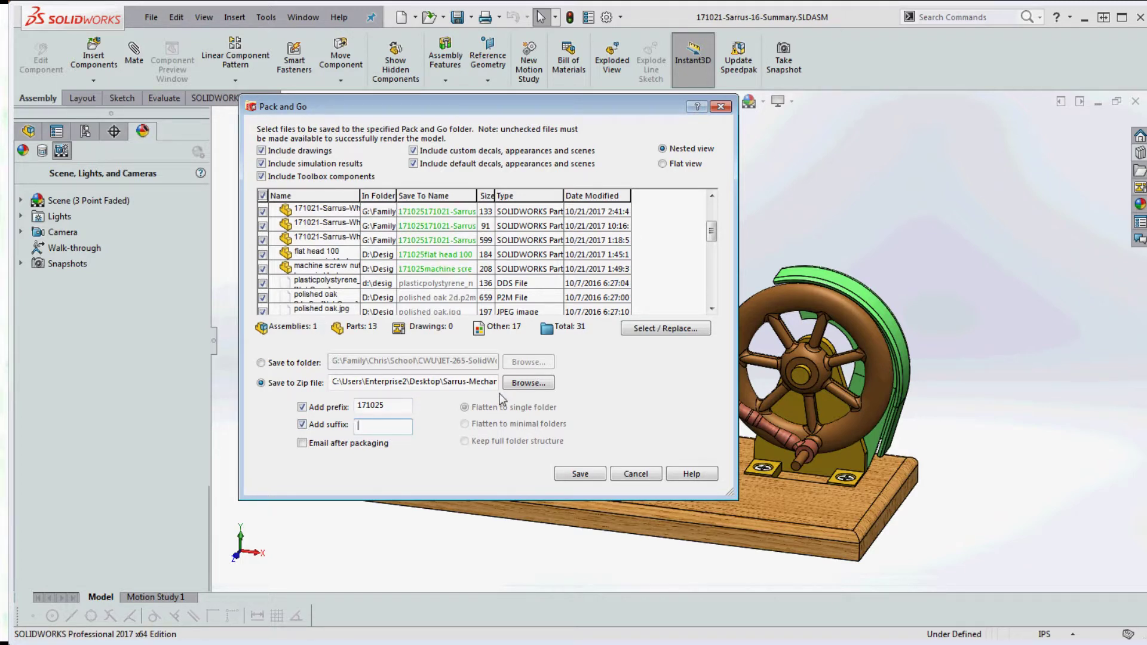
{"action": "type", "text": "Ocitber"}
{"action": "key", "text": "BackSpace"}
{"action": "type", "text": "o"}
{"action": "left_click", "coordinate": [579, 473]}
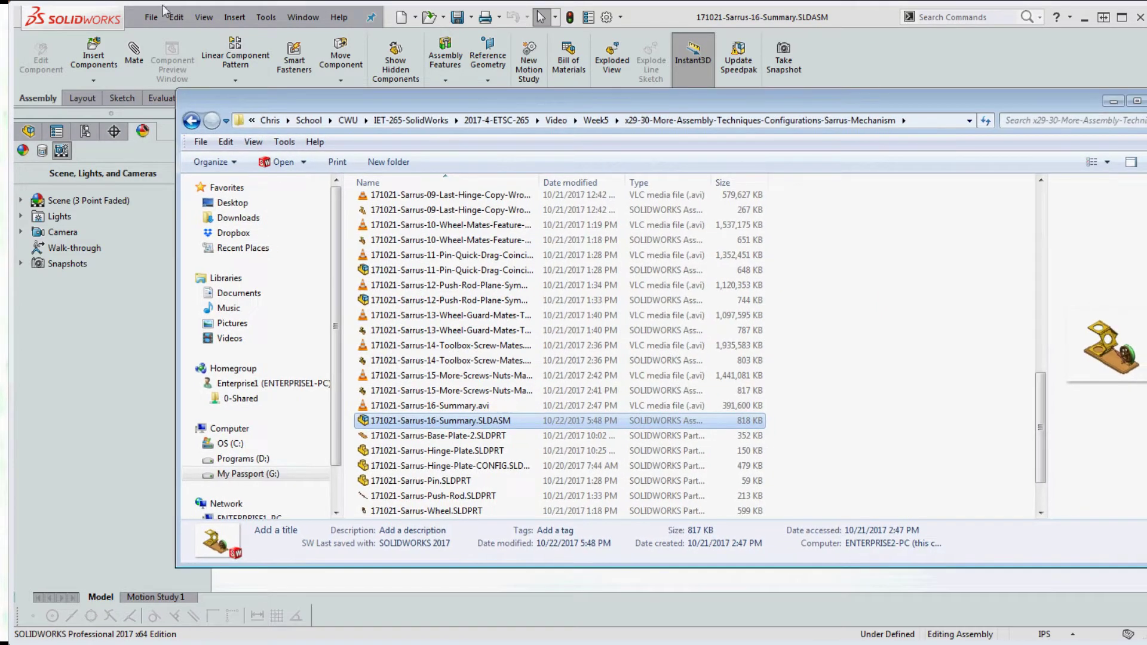
- Open Sarrus-Mechanism.zip in the Sarrus mechanism folder and widen the name column to read the packed file names
{"action": "left_click_drag", "start_coordinate": [440, 420], "coordinate": [511, 412]}
{"action": "scroll", "coordinate": [582, 421], "scroll_direction": "down", "scroll_amount": 2}
{"action": "key", "text": "End"}
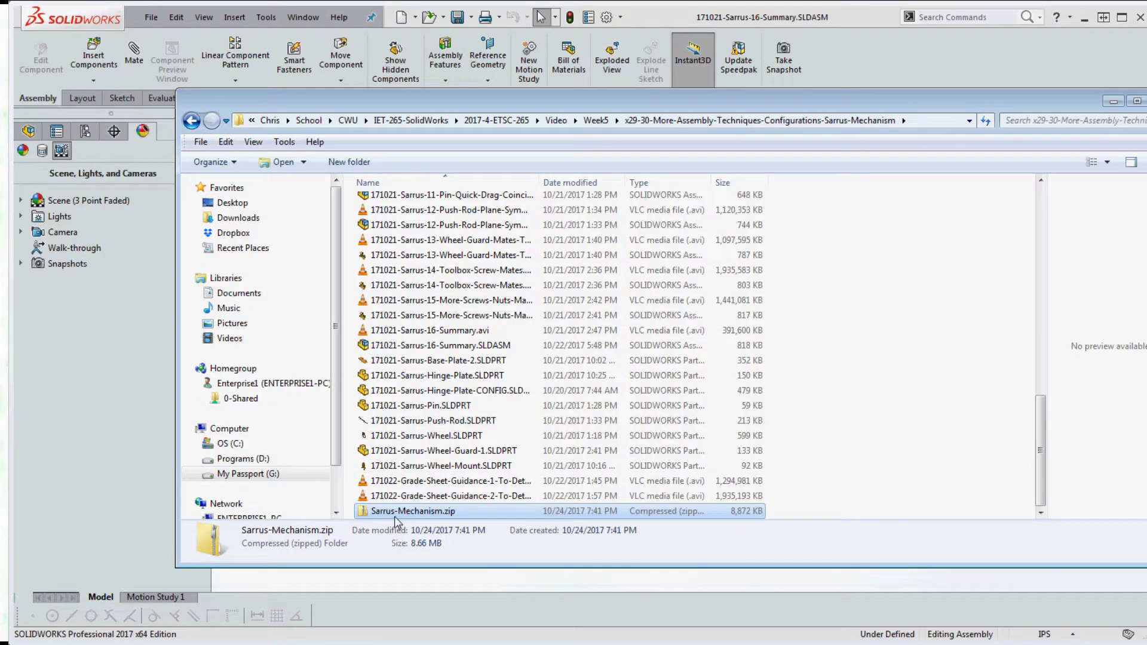
{"action": "key", "text": "Up"}
{"action": "left_click", "coordinate": [420, 513]}
{"action": "double_click", "coordinate": [375, 513]}
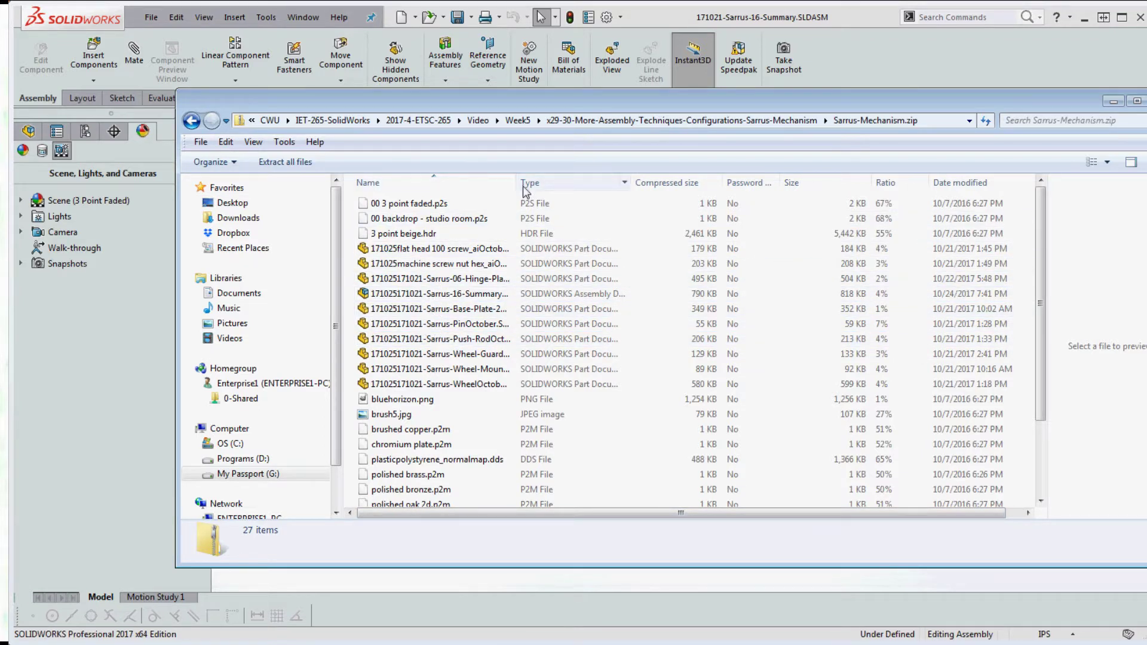
{"action": "left_click_drag", "start_coordinate": [517, 184], "coordinate": [669, 190]}
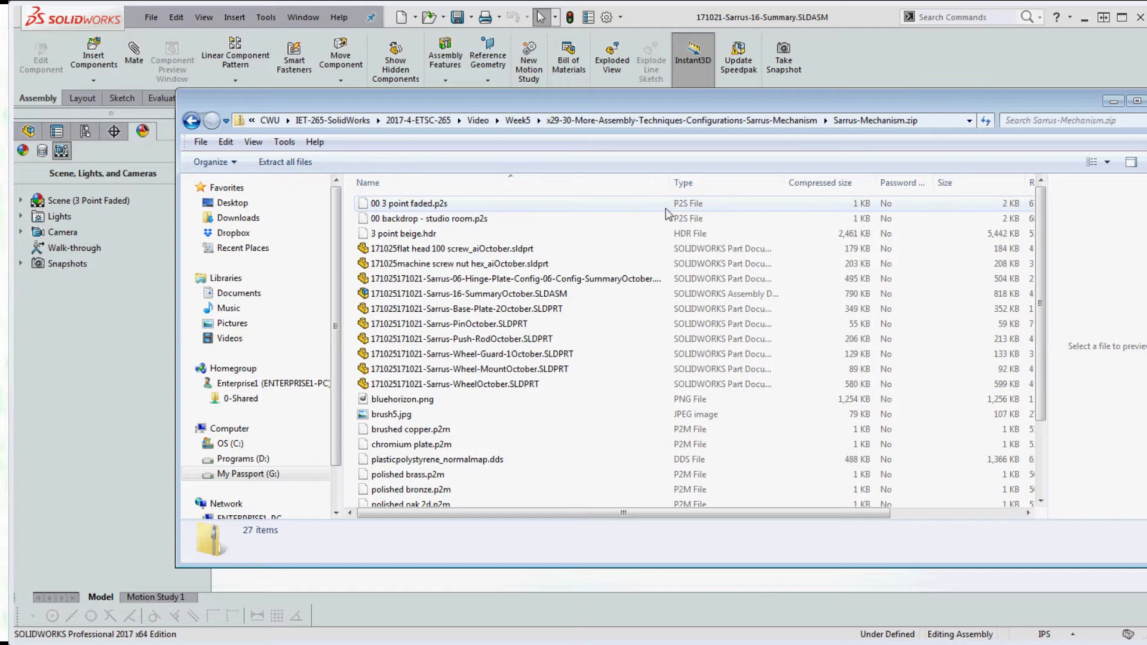